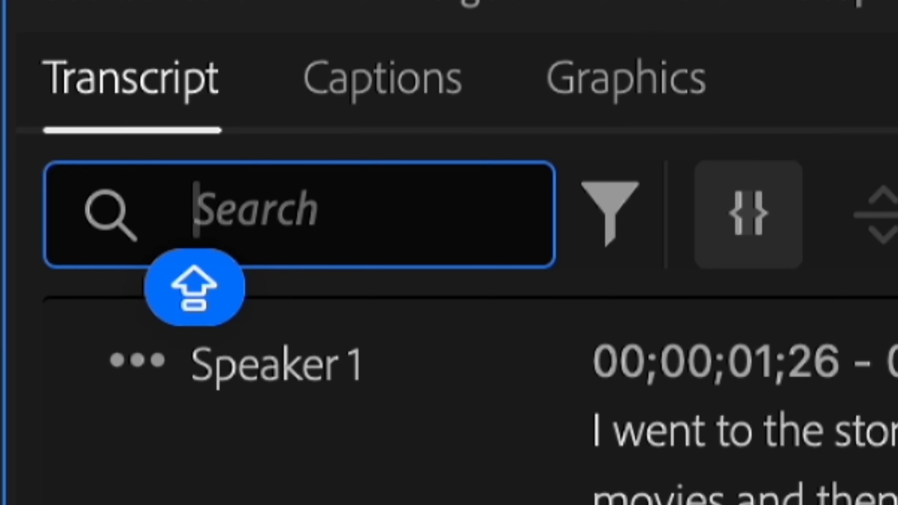
Search the transcript for "And" and review the clips in The Editing Podcast sequence
{"action": "type", "text": "And"}
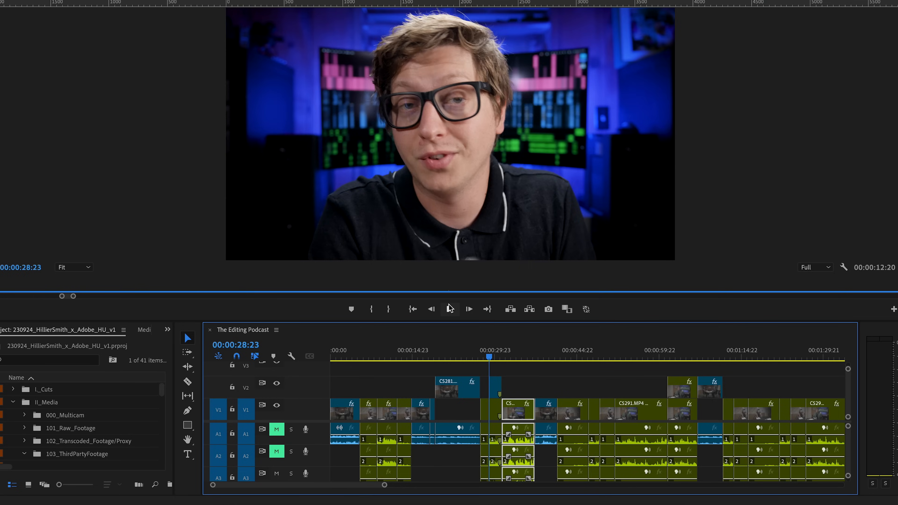
{"action": "left_click", "coordinate": [449, 310]}
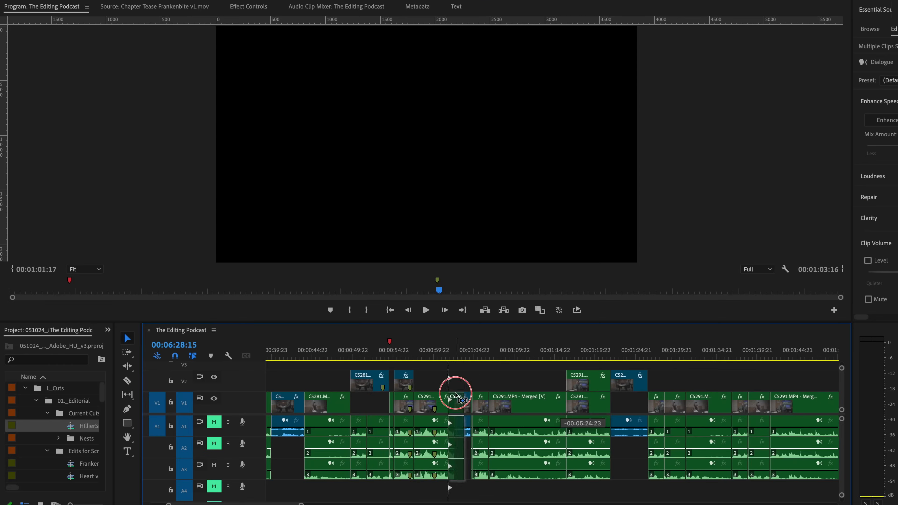
{"action": "left_click", "coordinate": [396, 358]}
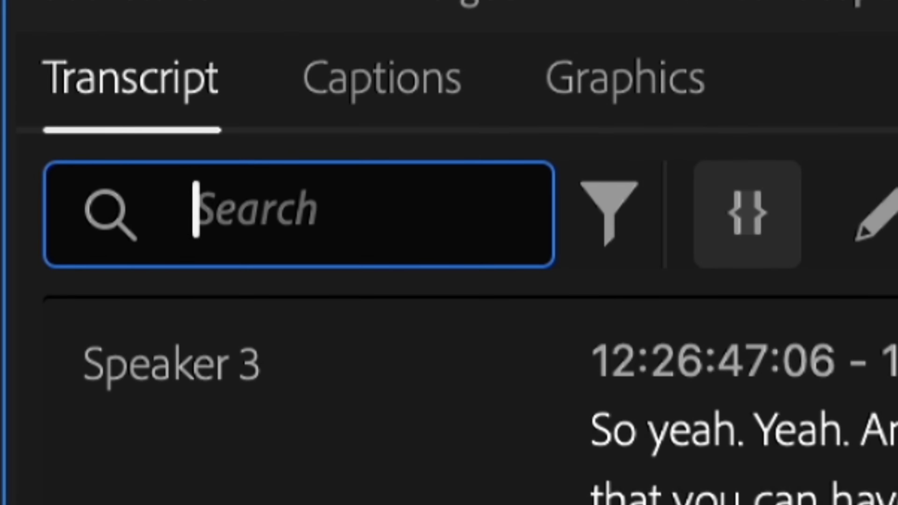
Search the transcript for "Conjunctions" and replace the search term with "And"
{"action": "type", "text": "Conjunctions"}
{"action": "key", "text": "shift+Home"}
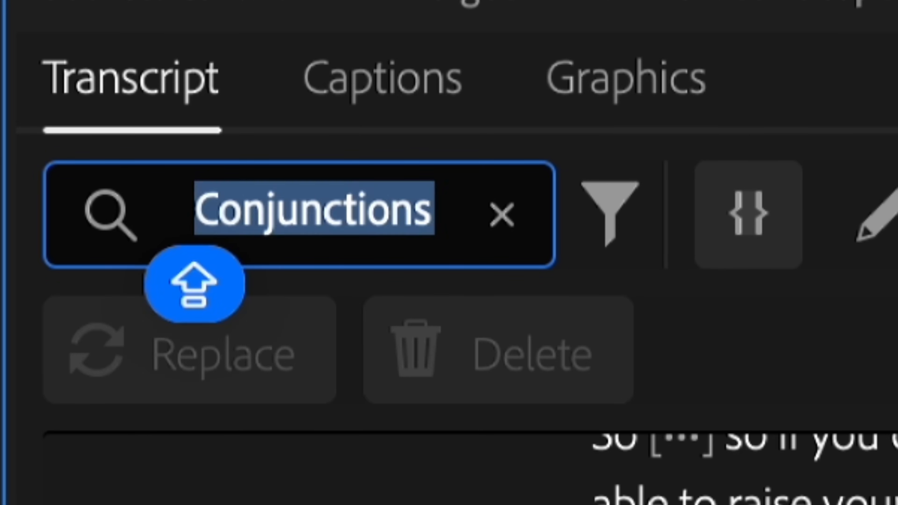
{"action": "type", "text": "And"}
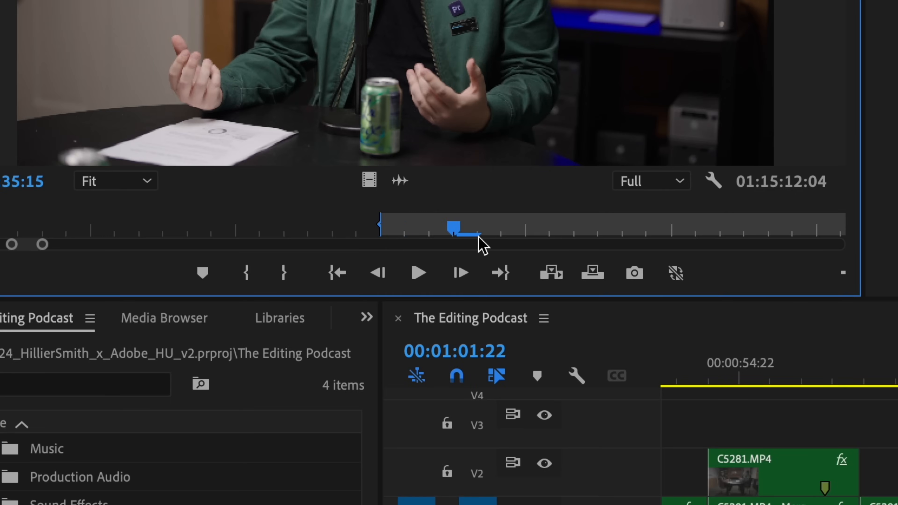
Mark the out point on the source clip and place the marked section in The Editing Podcast sequence
{"action": "key", "text": "o"}
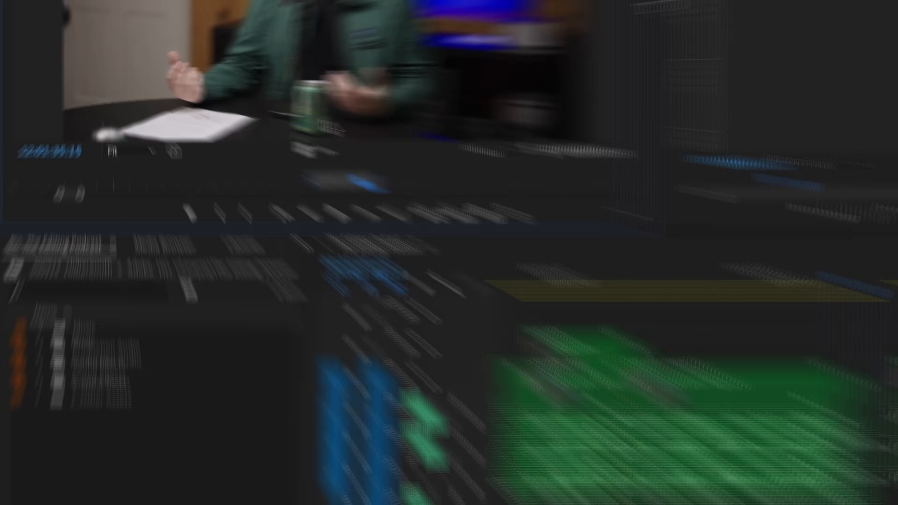
{"action": "left_click_drag", "start_coordinate": [424, 117], "coordinate": [366, 202]}
{"action": "left_click_drag", "start_coordinate": [469, 198], "coordinate": [397, 203]}
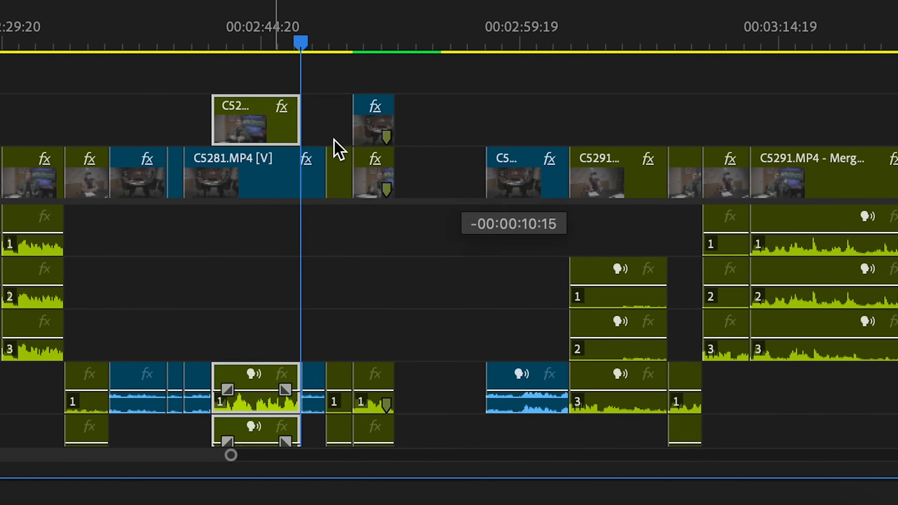
Tighten the edit between about 00:02:44:20 and 00:02:59:19 by deleting the gap and moving the clips after it earlier
{"action": "left_click_drag", "start_coordinate": [319, 136], "coordinate": [319, 184]}
{"action": "left_click", "coordinate": [445, 196]}
{"action": "key", "text": "Delete"}
{"action": "left_click_drag", "start_coordinate": [569, 193], "coordinate": [468, 193]}
{"action": "left_click", "coordinate": [646, 157]}
{"action": "left_click_drag", "start_coordinate": [645, 156], "coordinate": [481, 156]}
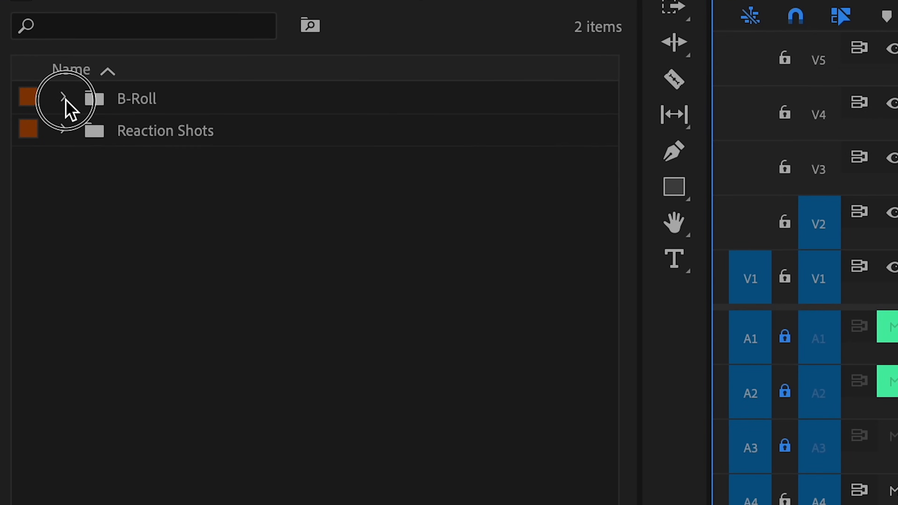
Expand the B-Roll and Reaction Shots bins and look through the proxy clips inside them
{"action": "left_click", "coordinate": [65, 100]}
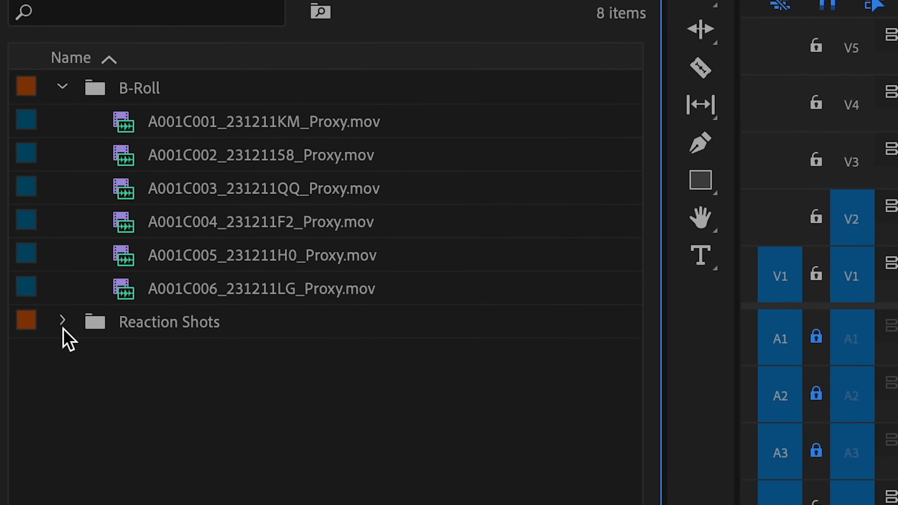
{"action": "left_click", "coordinate": [62, 320]}
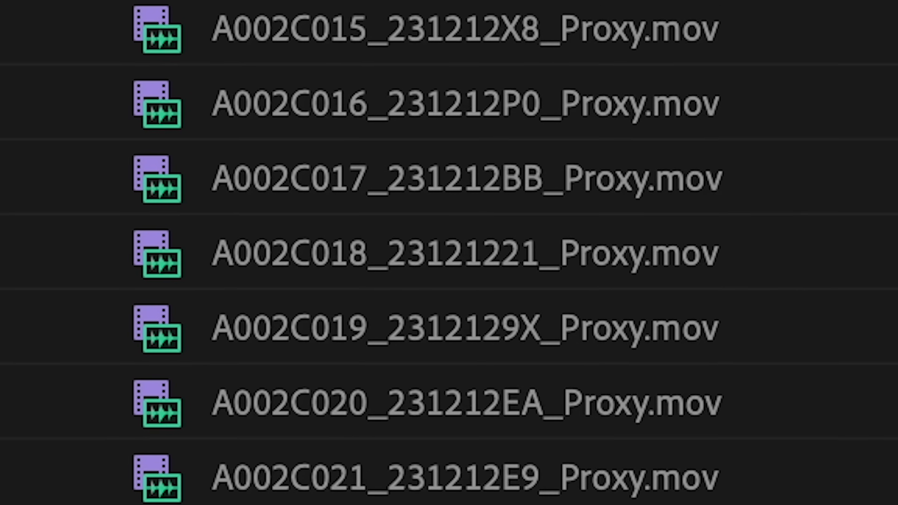
{"action": "scroll", "coordinate": [449, 253], "scroll_direction": "down", "scroll_amount": 10}
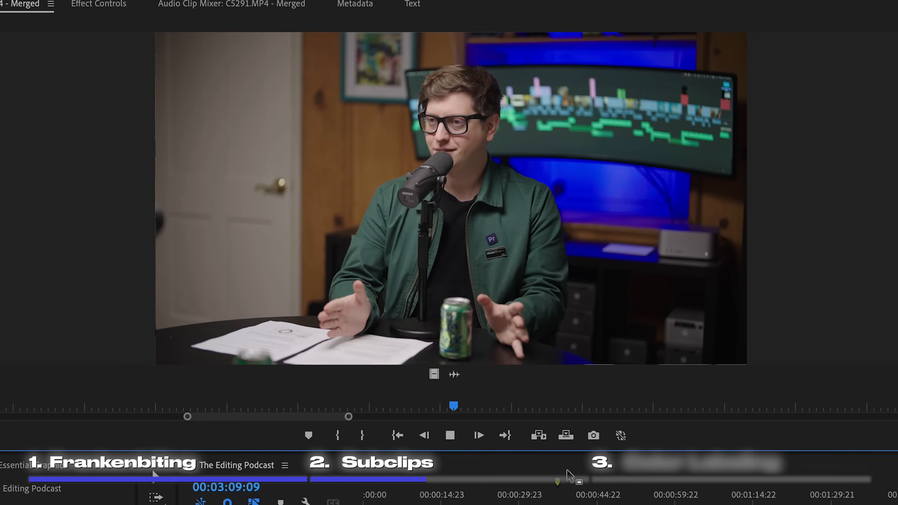
Make a subclip from the marked source range, named "You can then label that subclip to be ANYTHING", with trims restricted to its boundaries
{"action": "key", "text": "space"}
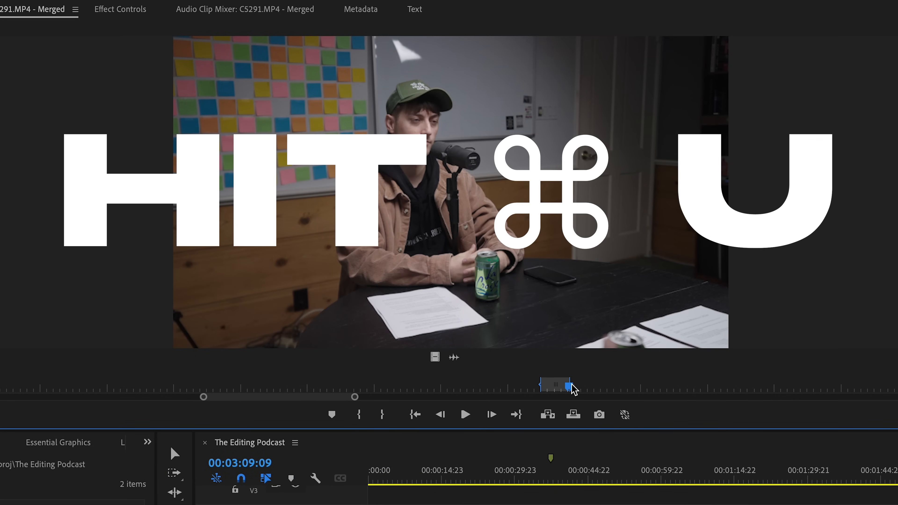
{"action": "key", "text": "super+u"}
{"action": "type", "text": "You can then label that subclip to be ANYTHING"}
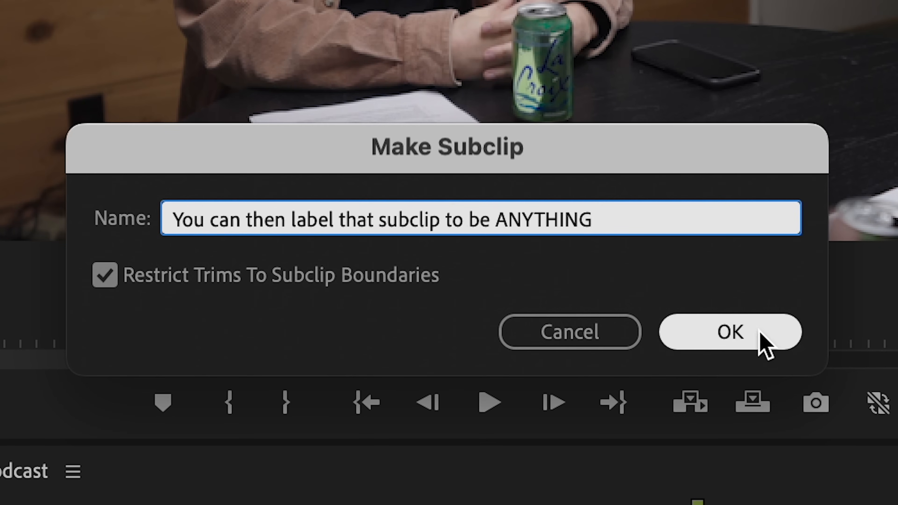
{"action": "left_click", "coordinate": [764, 340]}
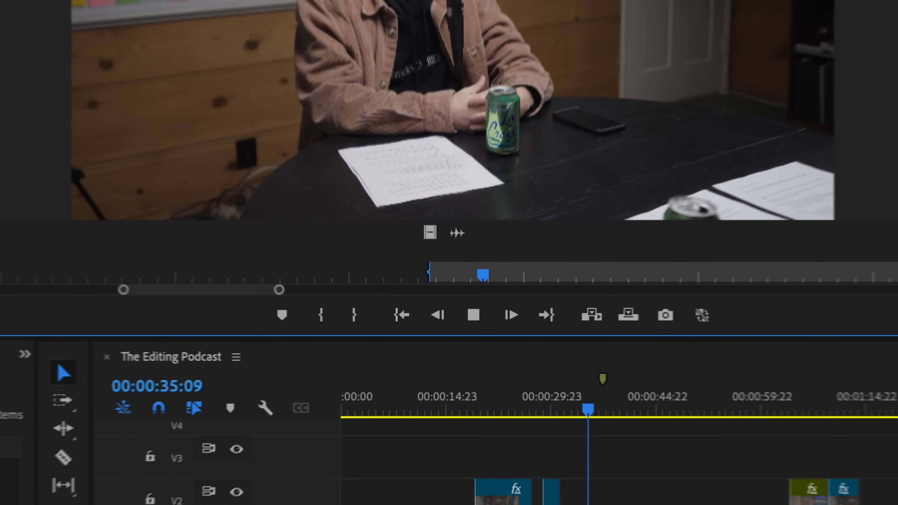
Make two subclips of the man in the cap, named with his first name plus "Reaction Shot Nodding 1" and "Reaction Shot Nodding 2"
{"action": "key", "text": "super+u"}
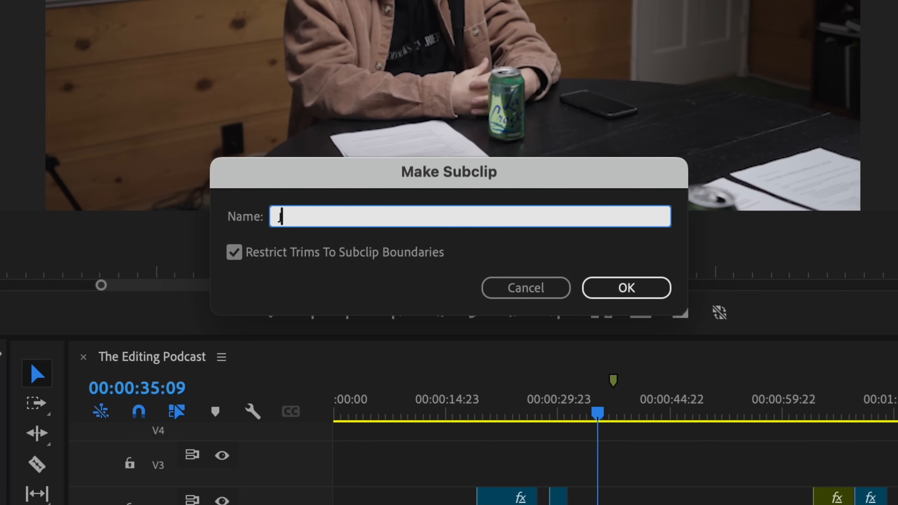
{"action": "key", "text": "Return"}
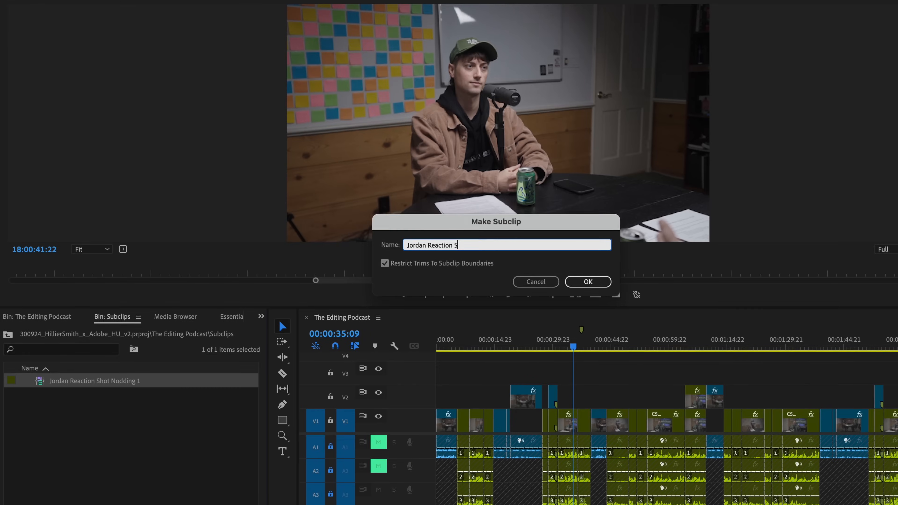
{"action": "type", "text": "hot Nodding 2"}
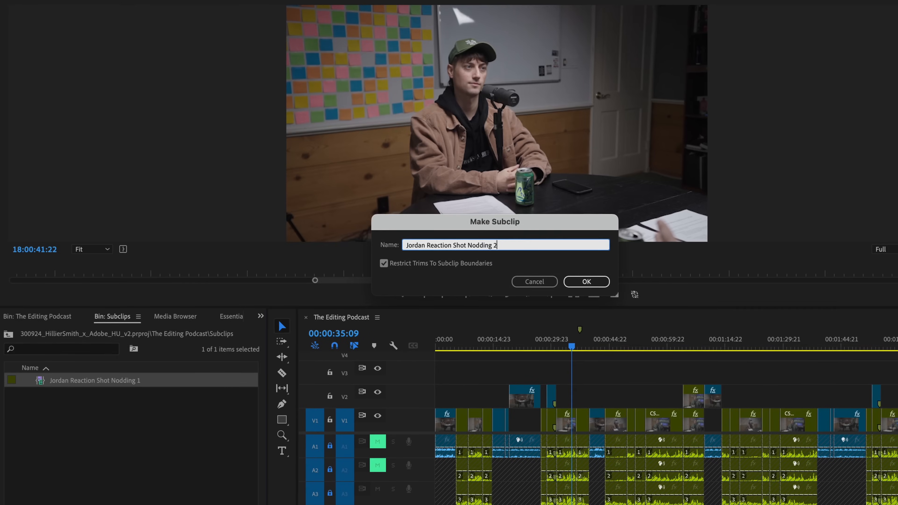
{"action": "key", "text": "Return"}
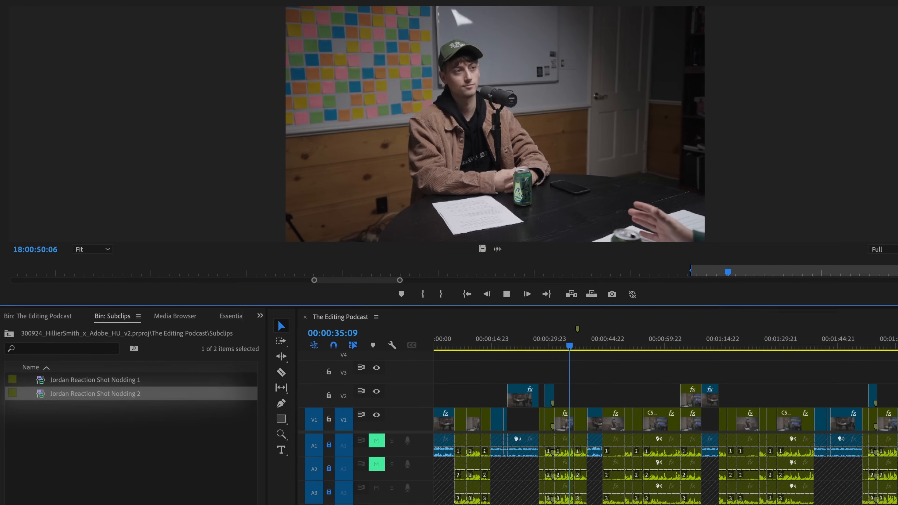
Make another subclip from the same footage, named with the speaker's first name plus "Reaction Shot Nodding 3"
{"action": "key", "text": "super+u"}
{"action": "type", "text": "Jordan Reaction Shot Nodding 3"}
{"action": "key", "text": "Return"}
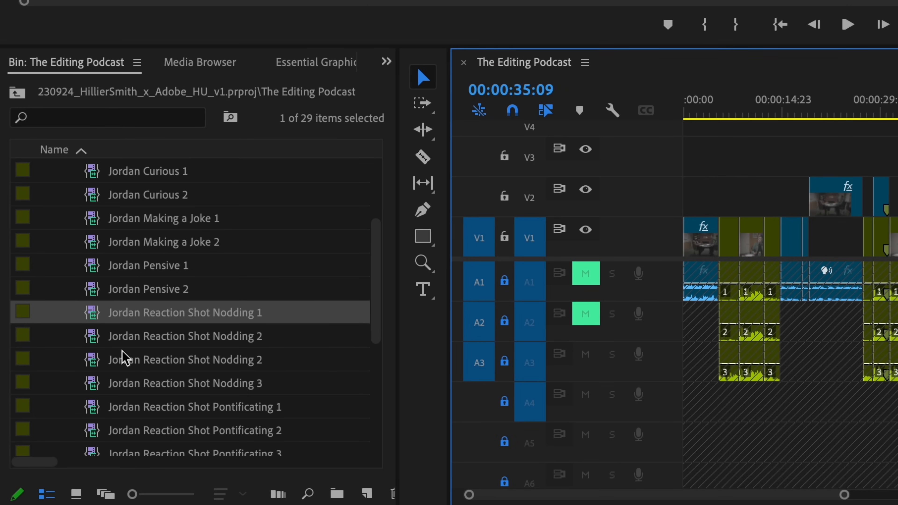
Place the "Reaction Shot Nodding 1" subclip on track V2 of the sequence, and filter The Editing Podcast bin by "Reaction Sho"
{"action": "left_click_drag", "start_coordinate": [114, 308], "coordinate": [897, 181]}
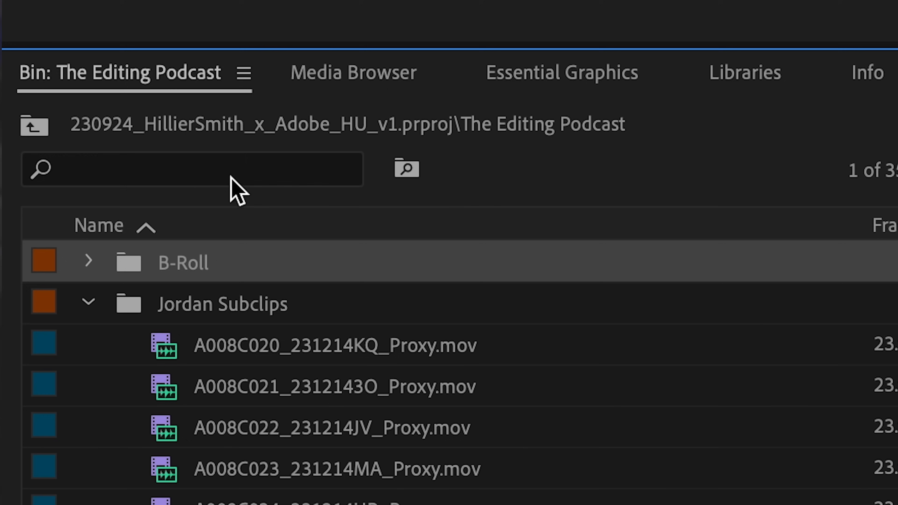
{"action": "left_click", "coordinate": [230, 177]}
{"action": "type", "text": "Reaction Sho"}
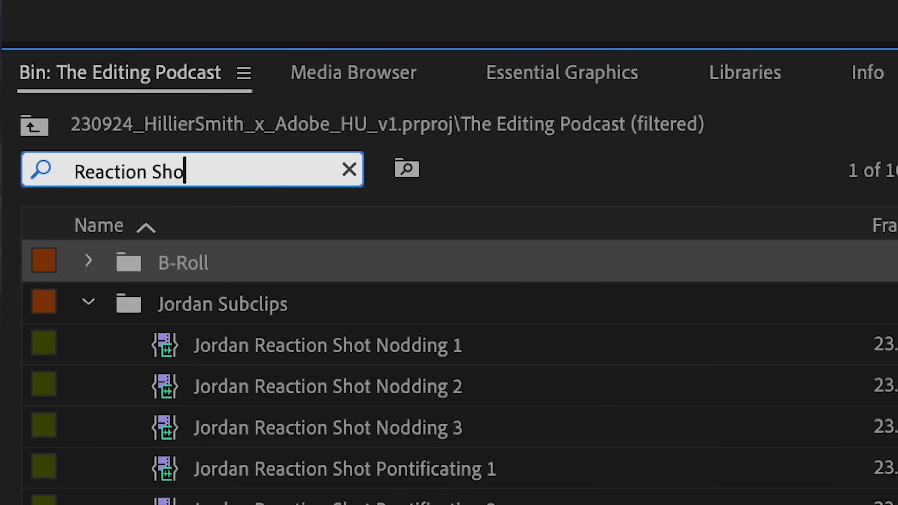